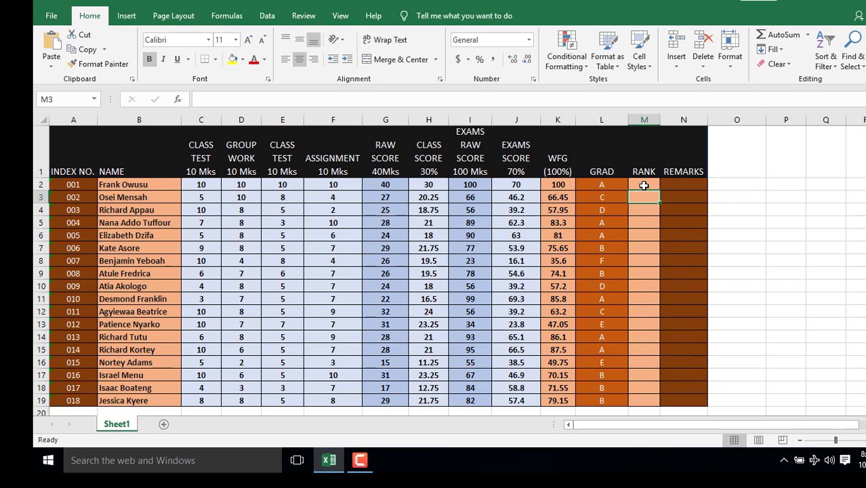
Rank the WFG scores with =RANK(K2,$K$2:$K$19) in M2 and fill the formula down to M19.
left_click(644, 185)
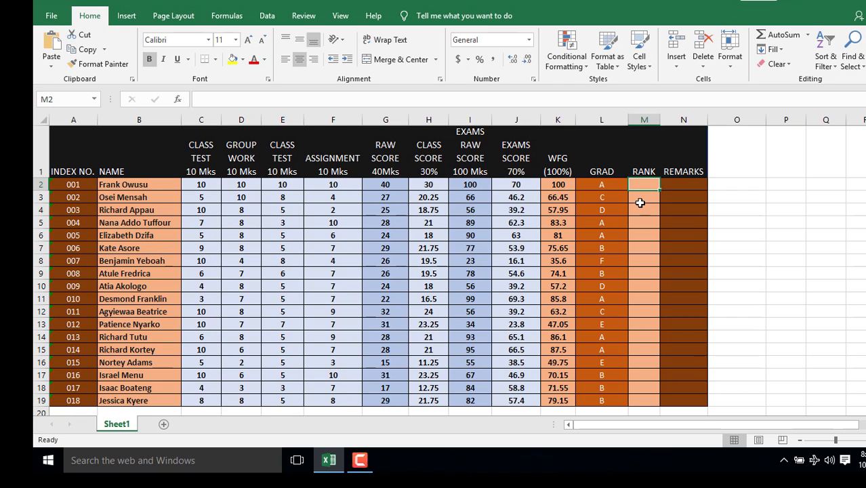
type("=RANK")
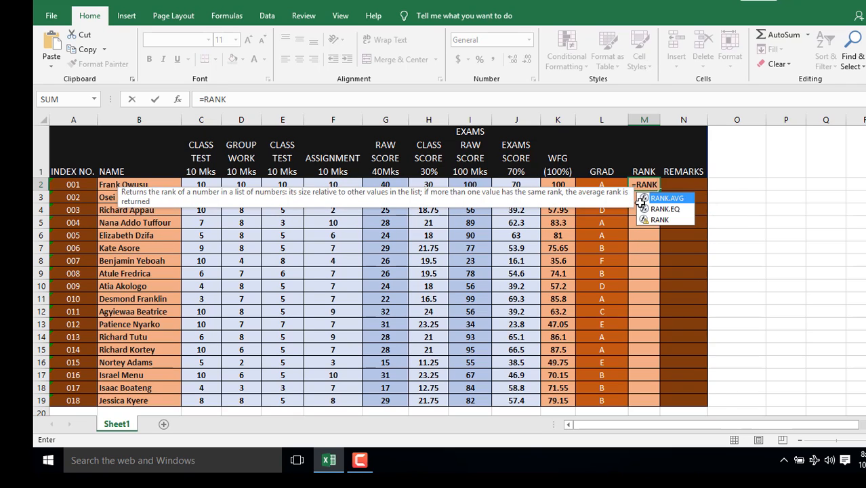
type("(K")
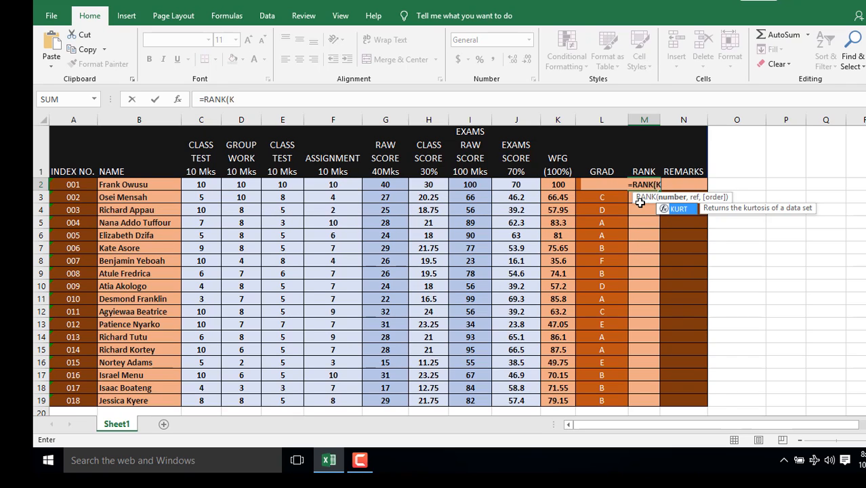
type("2,")
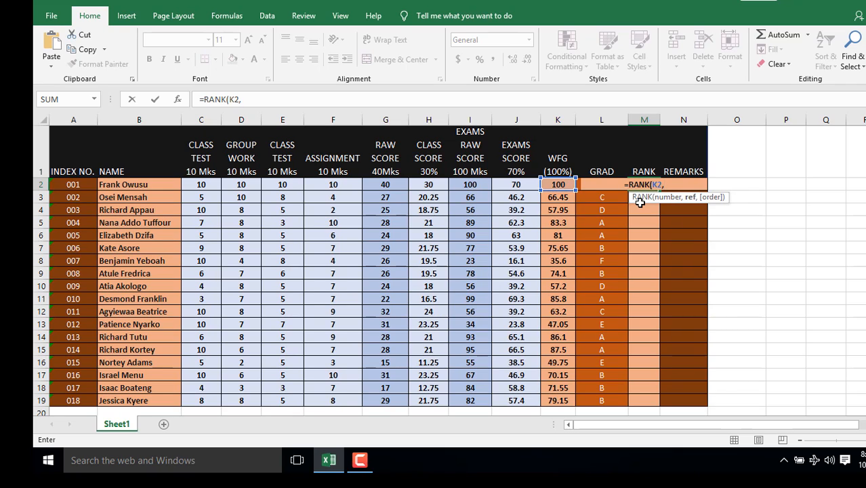
type("K2:K19")
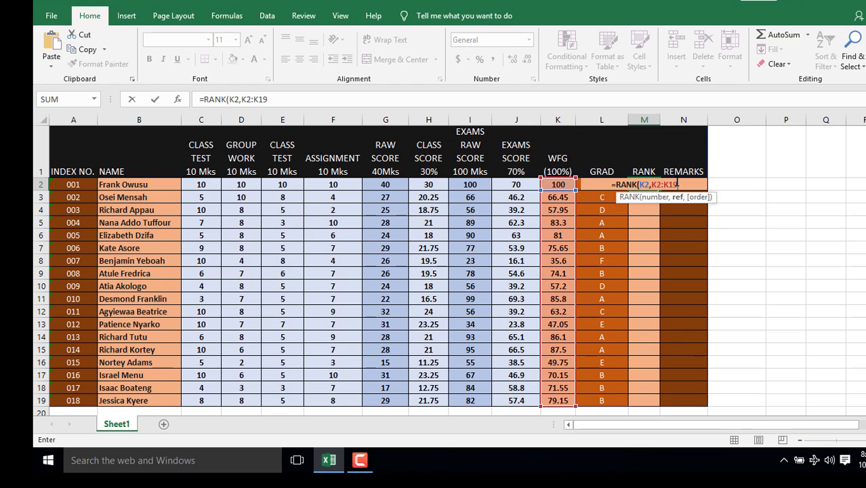
left_click_drag(677, 185, 651, 184)
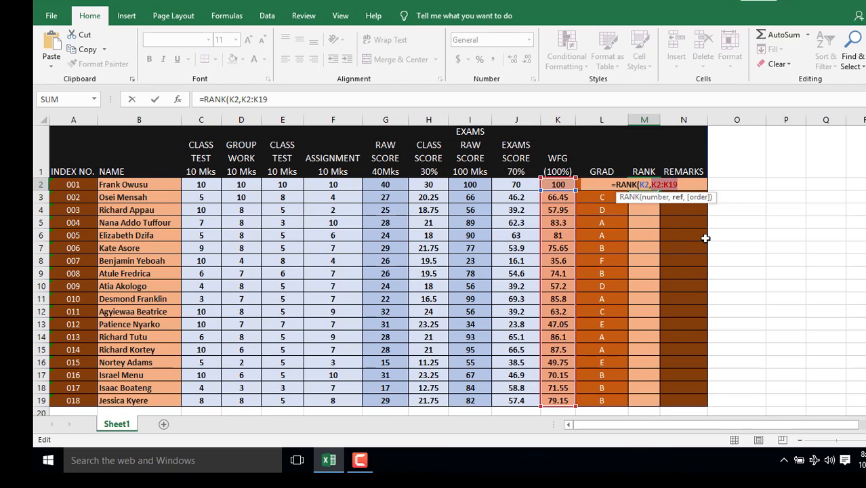
key("F4")
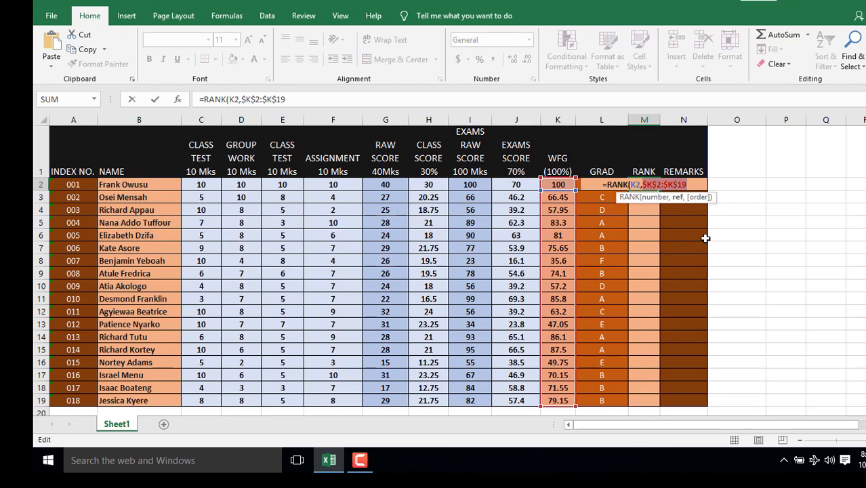
left_click(688, 184)
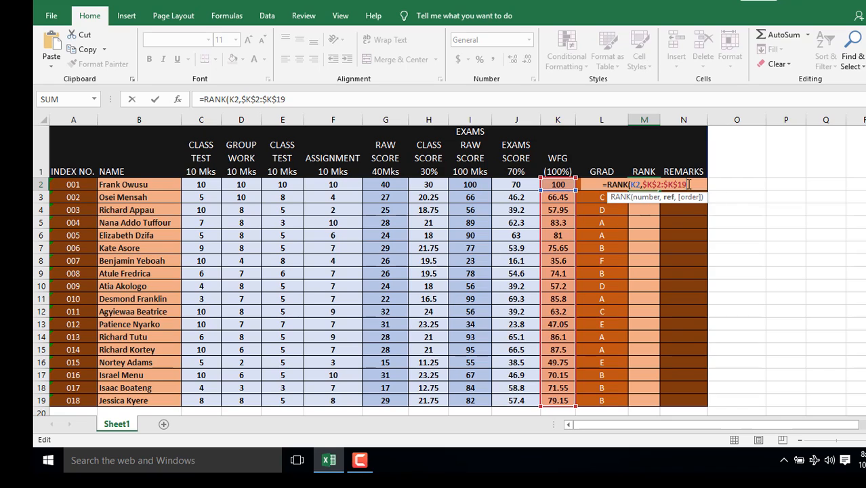
type(")")
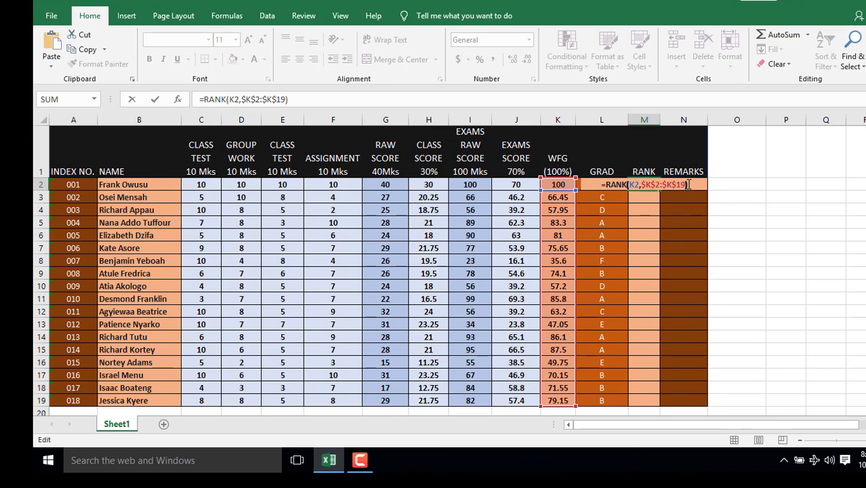
key("ctrl+Return")
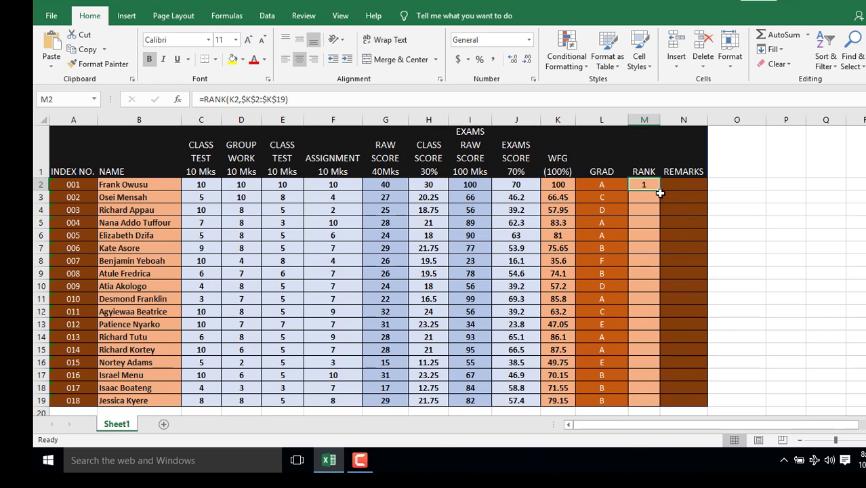
left_click_drag(660, 193, 657, 404)
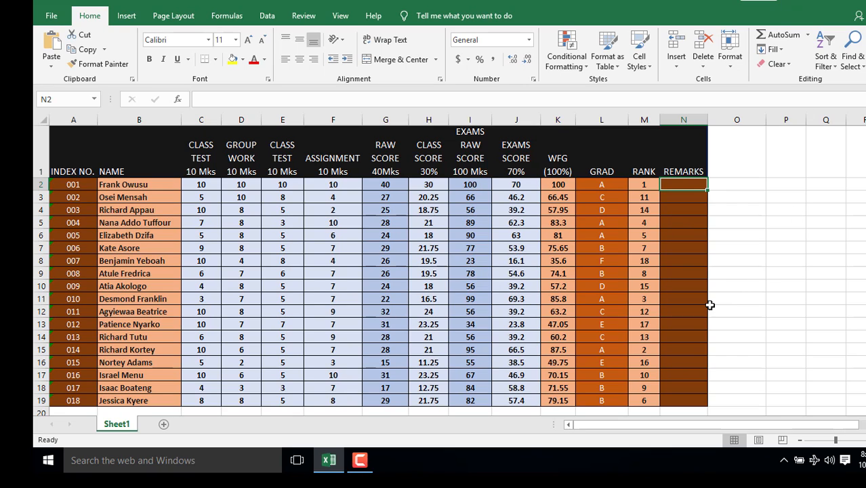
Start an IF formula in N2 under REMARKS that returns "Excellent" when L2="A".
type("=")
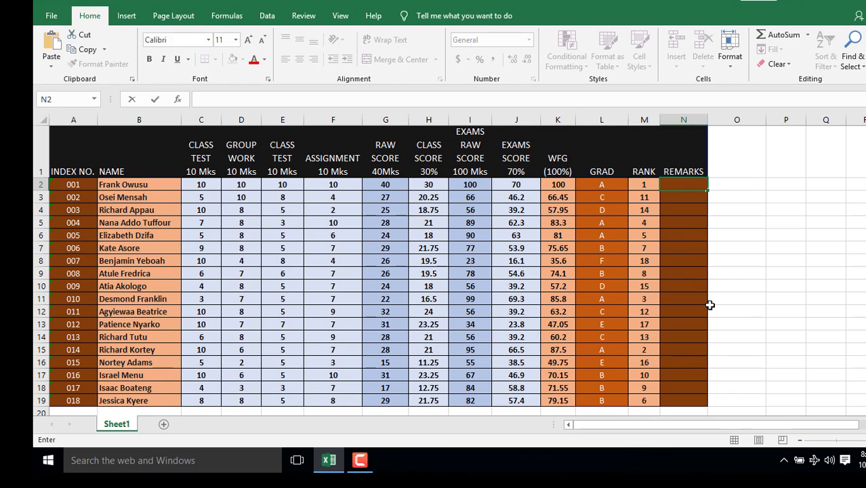
type("IF")
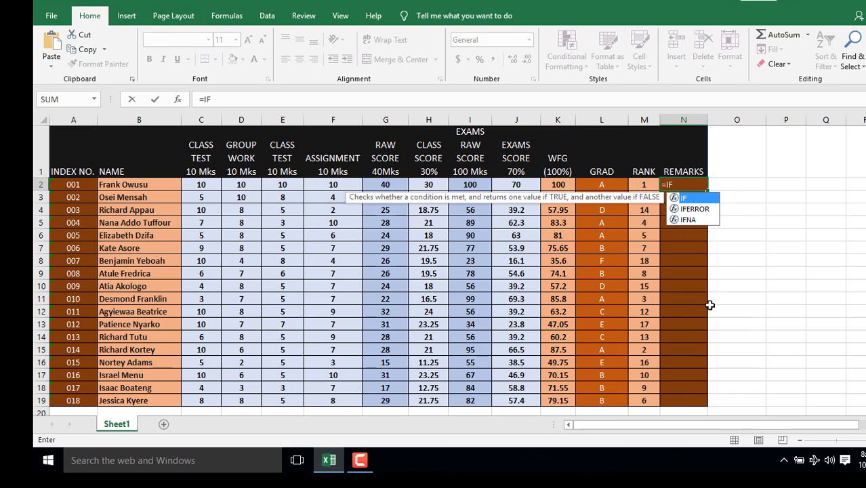
type("(L2")
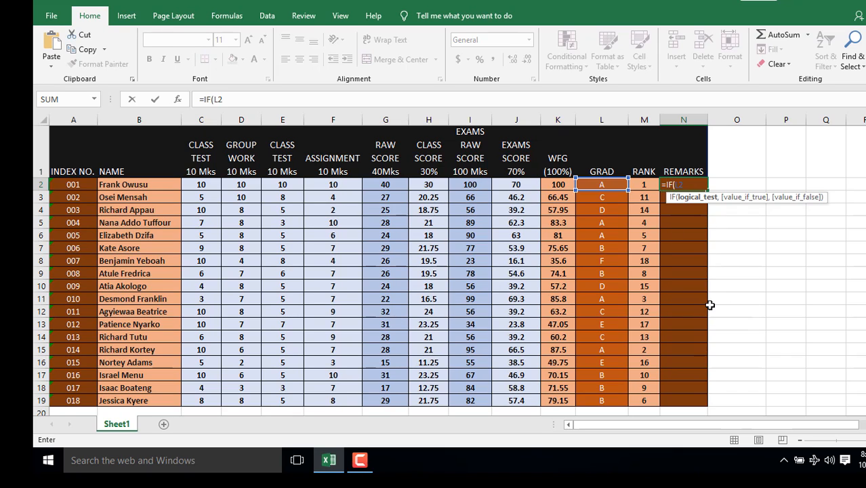
type("=\"A\",")
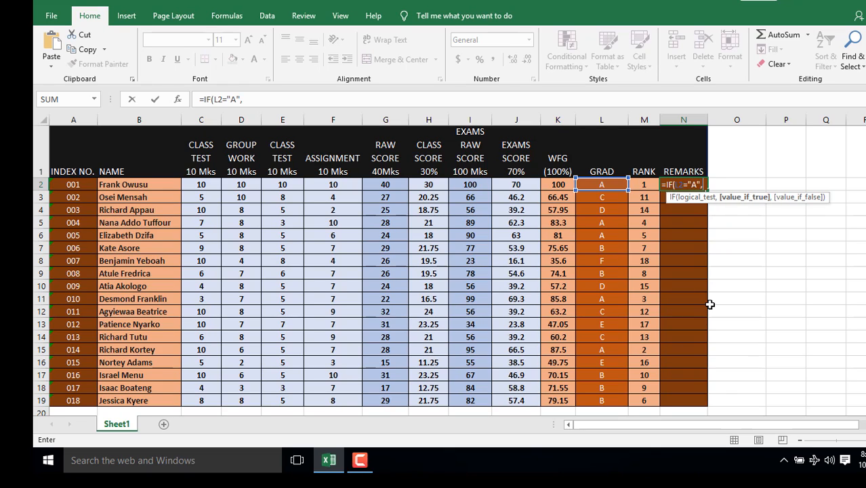
type("\"E")
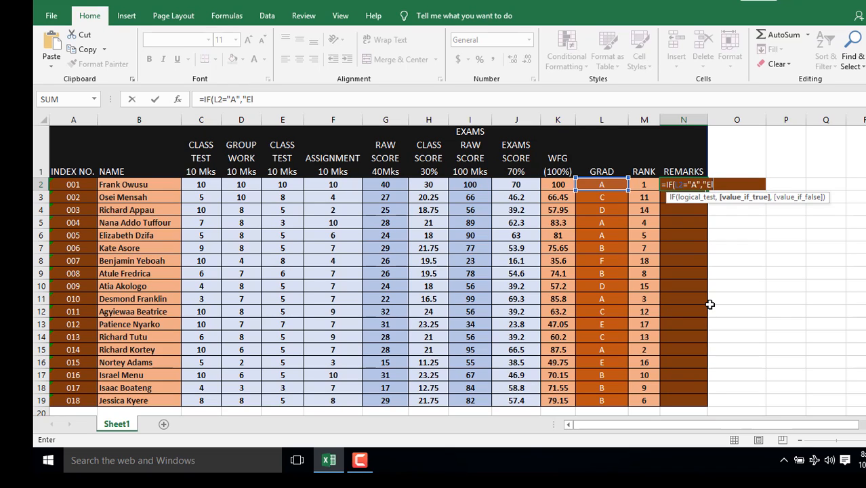
type("xcellent\",")
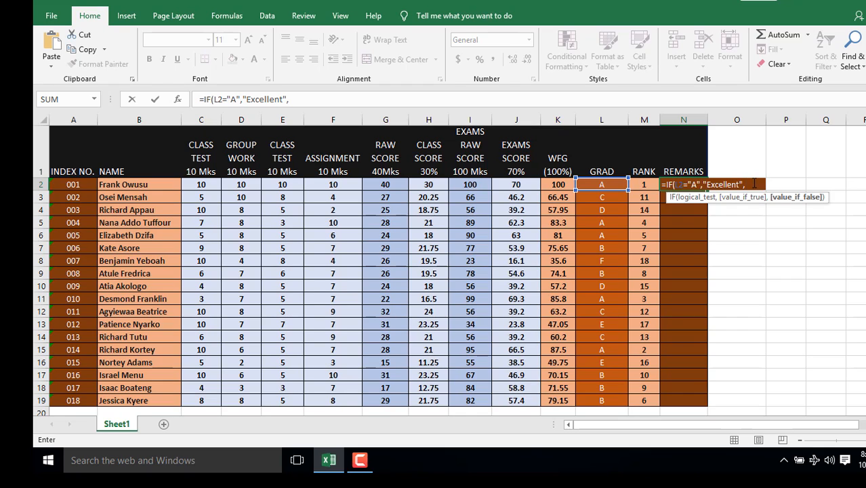
Add a nested IF to the N2 formula, reusing the first condition, that returns "Very Good" when L2="B".
left_click_drag(752, 183, 665, 184)
key("ctrl+c")
left_click(289, 100)
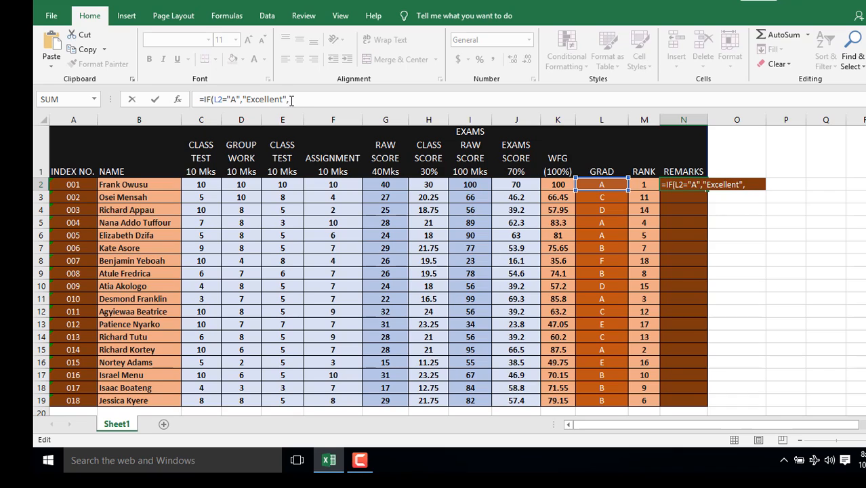
key("ctrl+v")
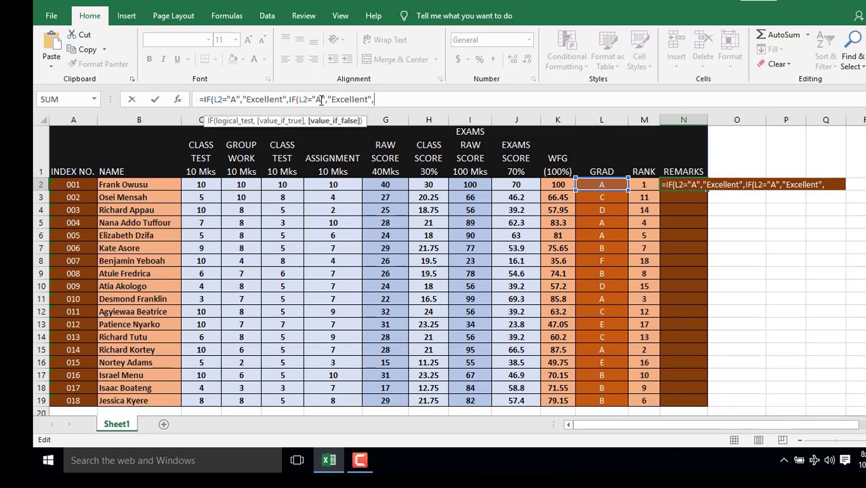
left_click(321, 100)
key("BackSpace")
type("B")
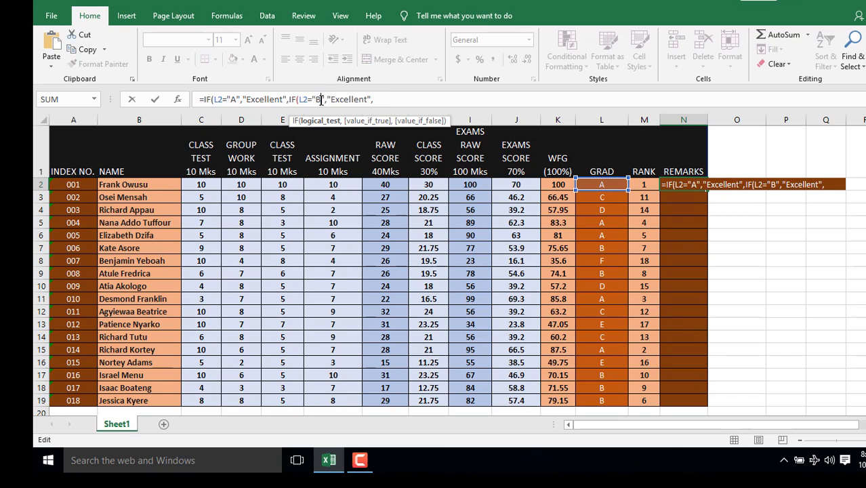
double_click(350, 99)
left_click_drag(367, 99, 331, 100)
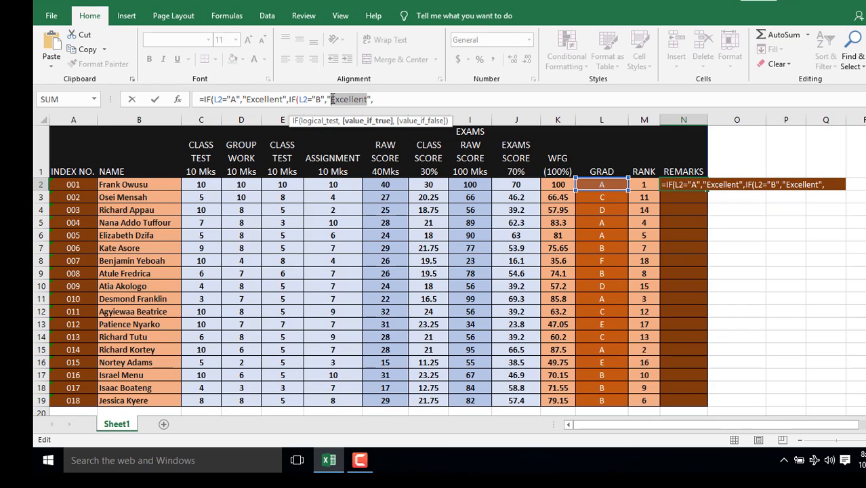
type("Ve")
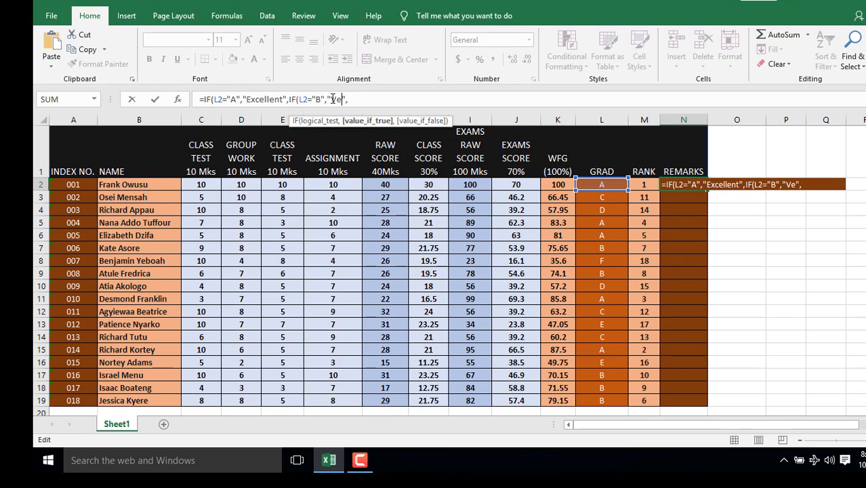
type("ry Good")
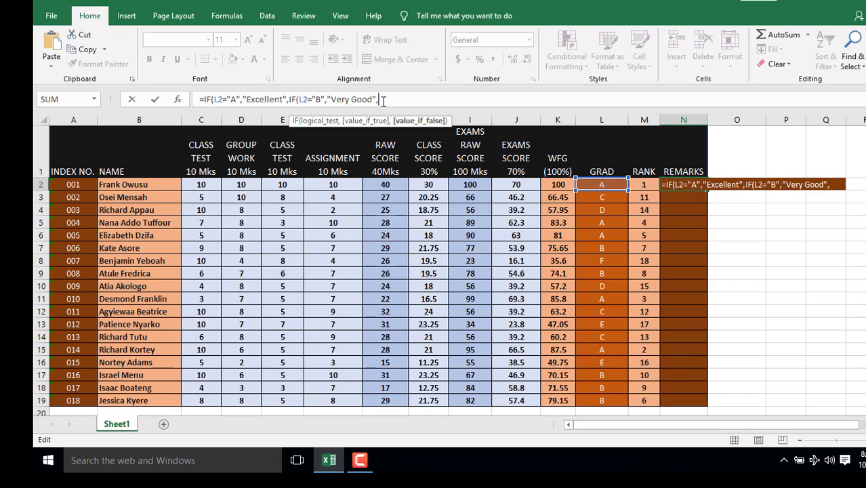
Append another nested IF to the remarks formula that returns "Good" when L2="C".
key("End")
key("ctrl+v")
double_click(408, 99)
type("c")
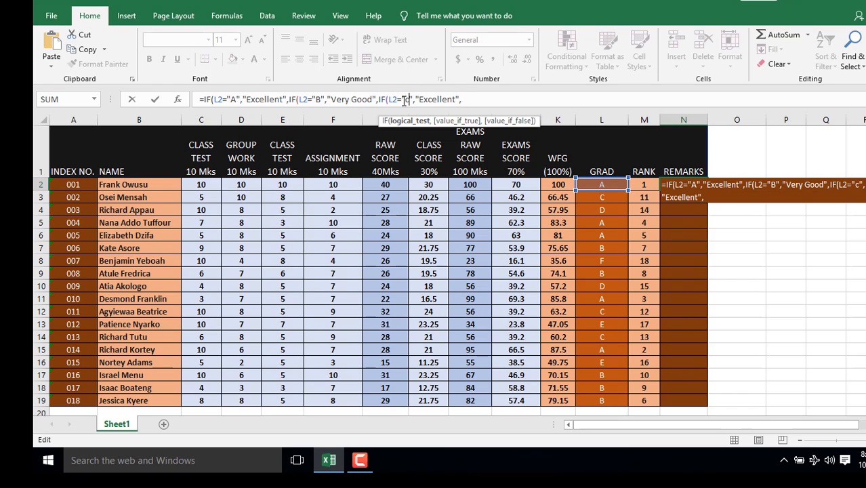
key("BackSpace")
type("C")
double_click(425, 100)
type("Good")
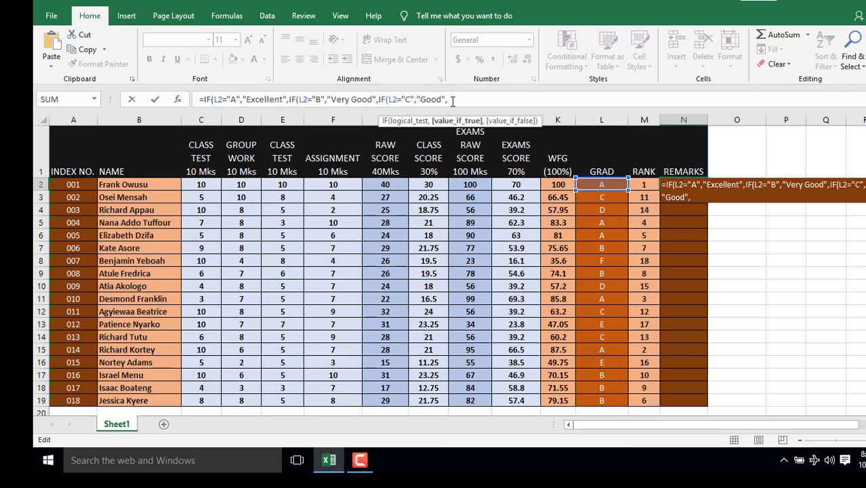
Append a fourth IF condition to the remarks formula that returns "Credit" when L2="D".
key("ctrl+v")
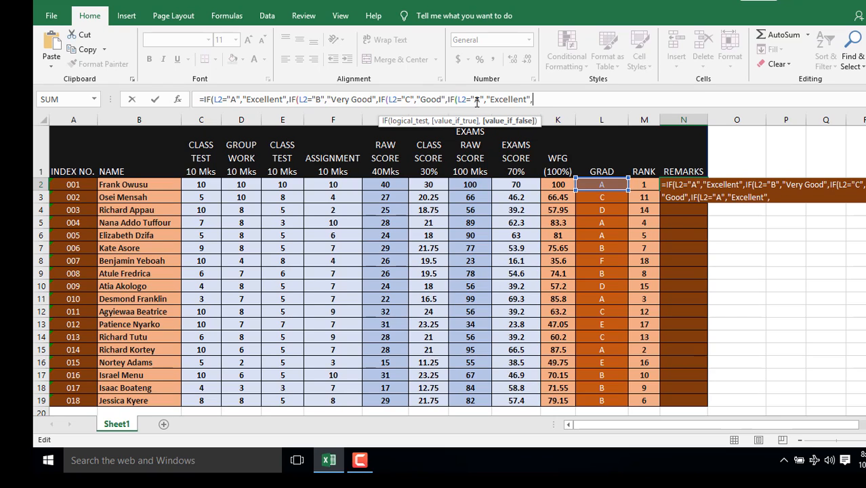
double_click(476, 100)
type("D")
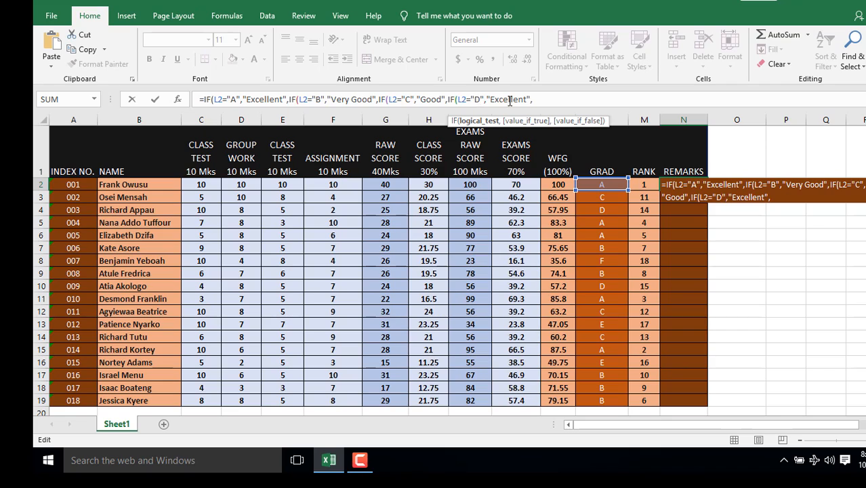
left_click(523, 99)
left_click_drag(524, 99, 483, 93)
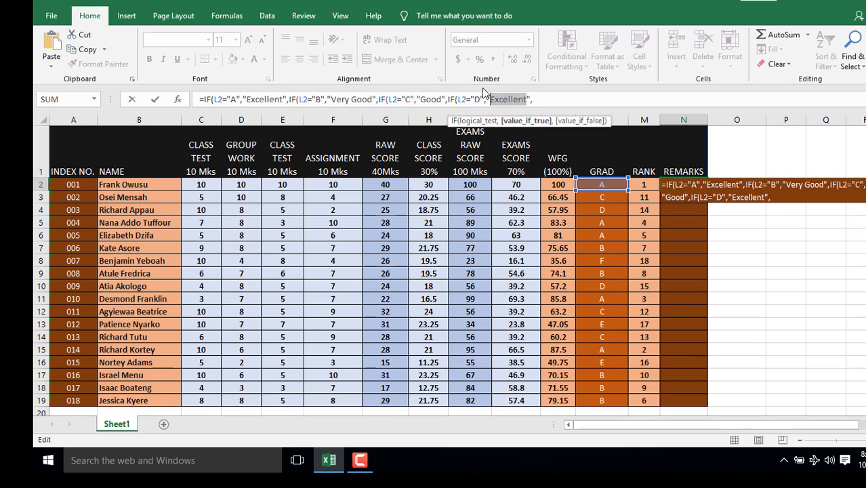
type("Credit")
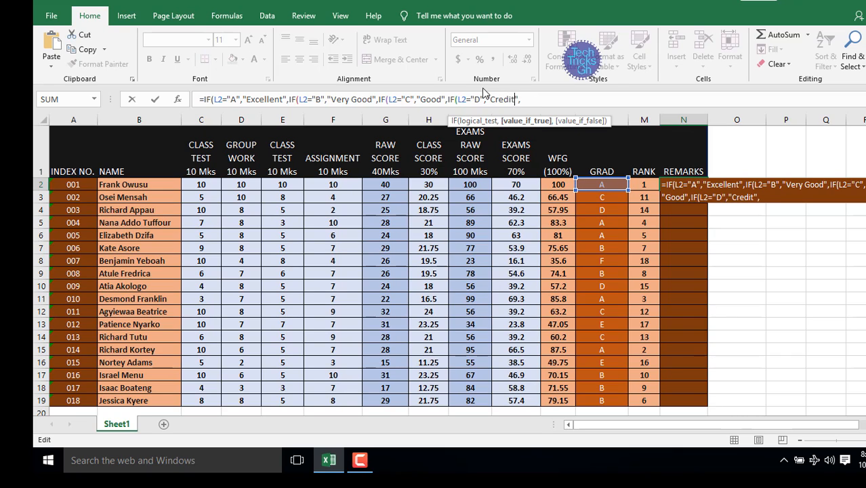
Append a fifth IF condition to the remarks formula that returns "Pass" when L2="E".
left_click(555, 98)
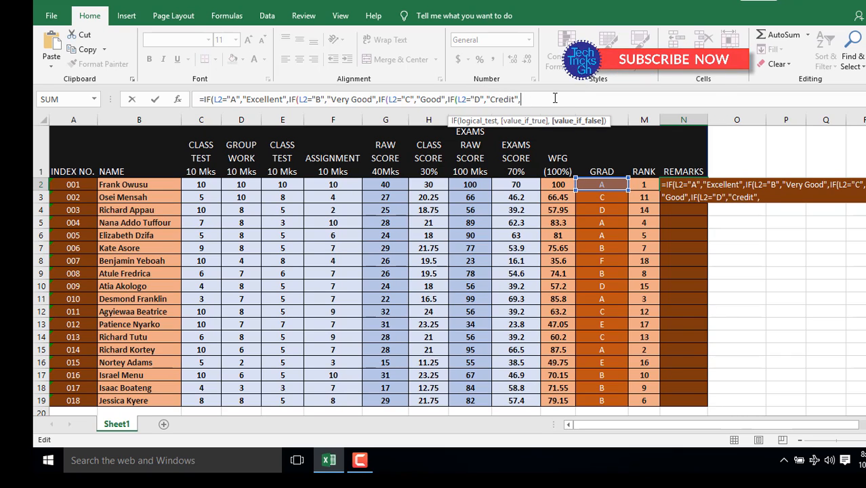
type("IF(L2=\"E\",\"Excellent\",")
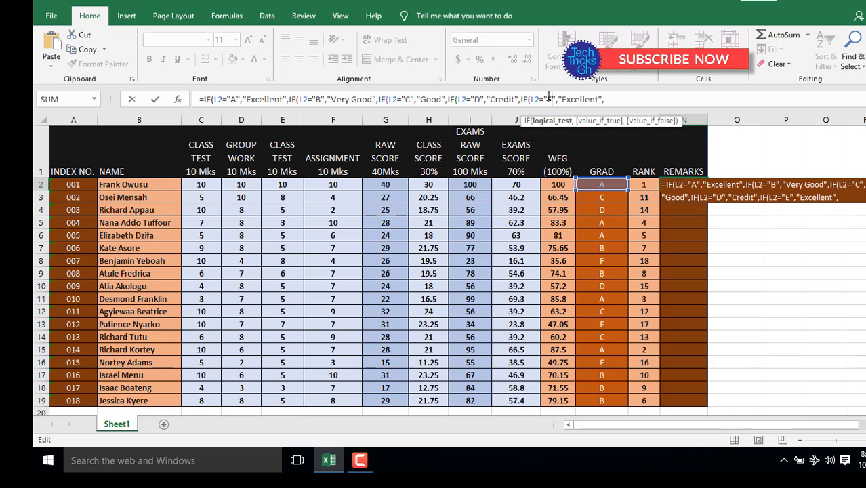
left_click_drag(598, 99, 561, 99)
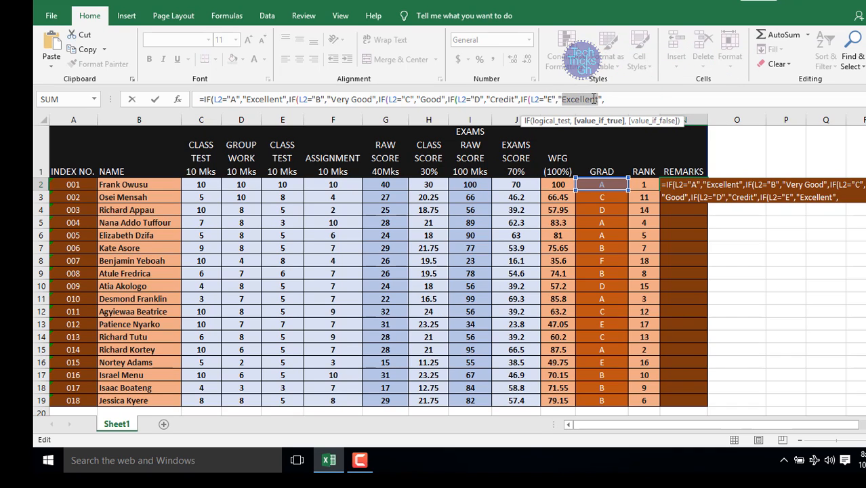
type("Pass")
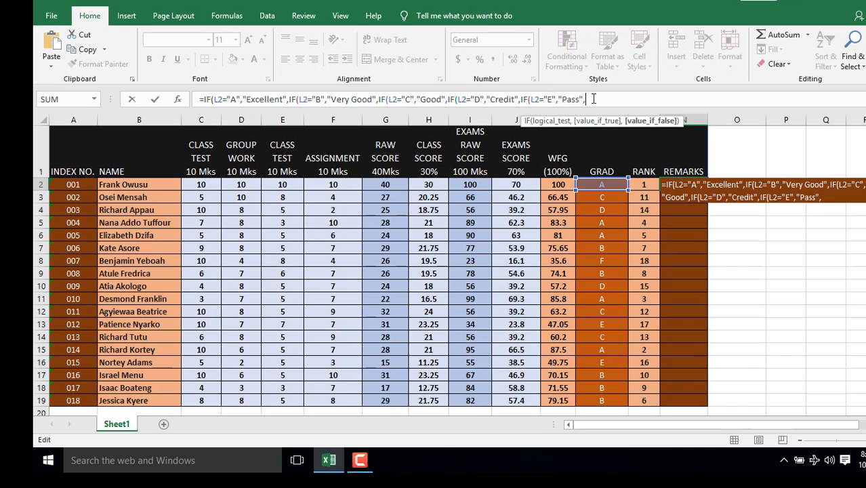
Finish the N2 remarks formula with "Fail" as the final false value and close all five nested IFs.
key("End")
type("\"Fail\"")
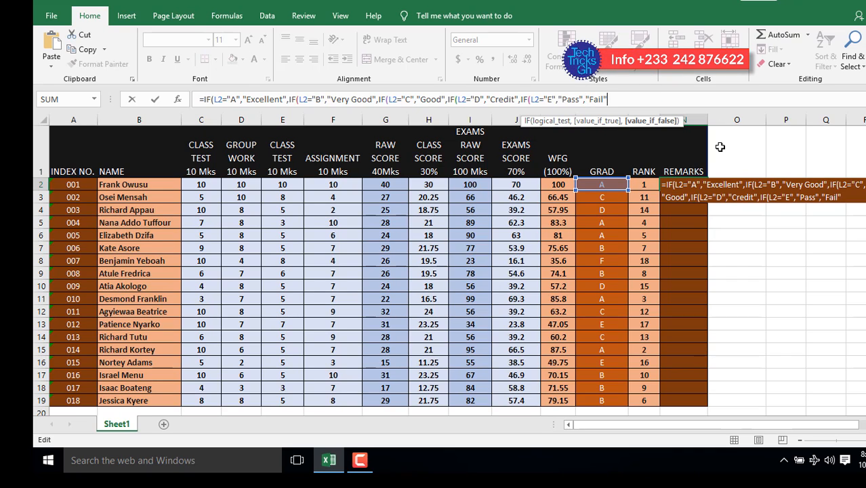
type(")))))")
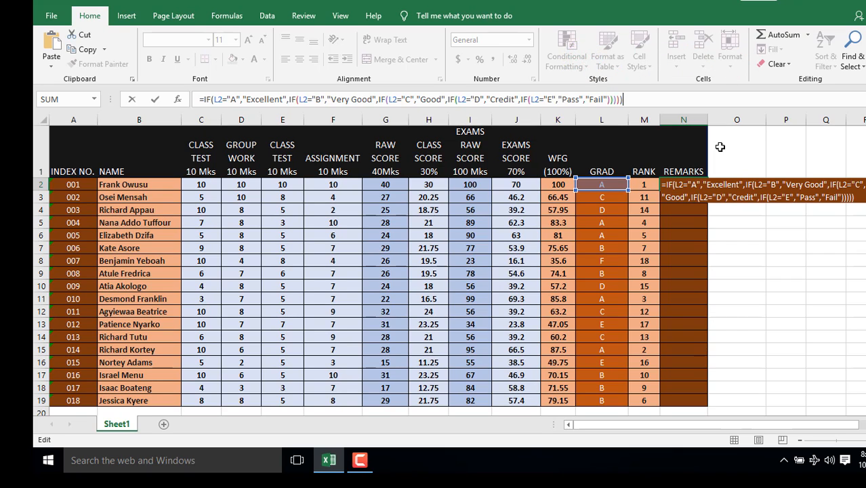
key("Return")
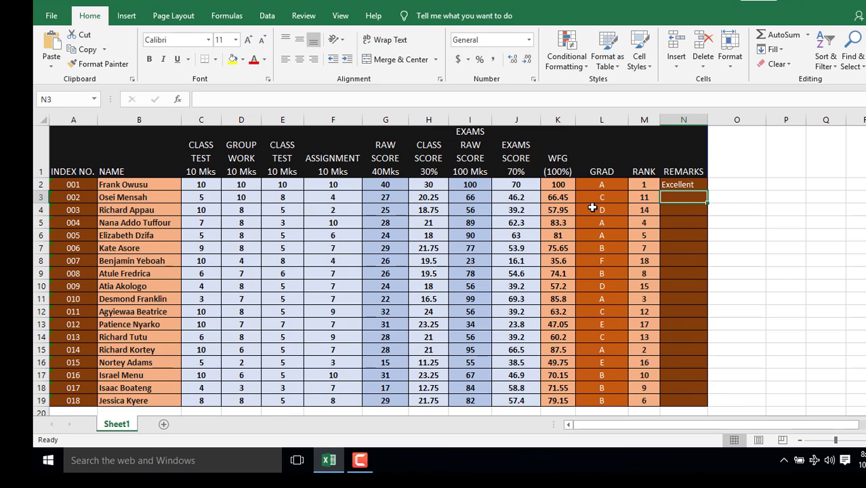
left_click(681, 186)
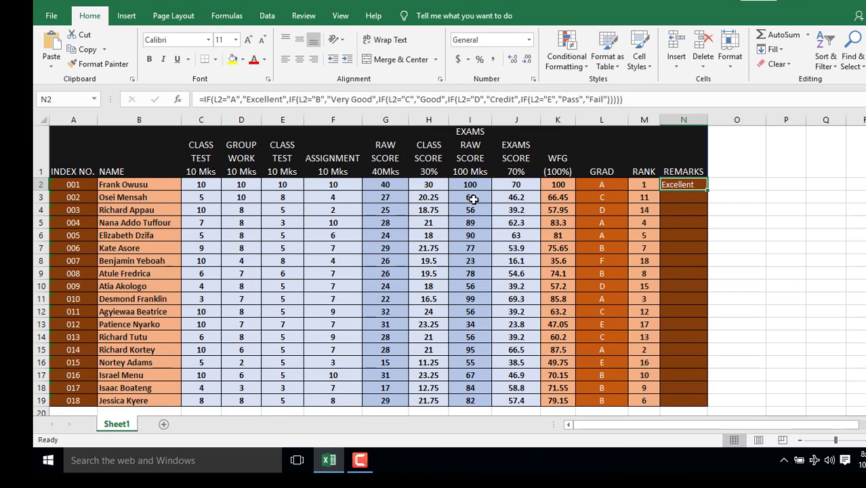
Test the remarks formula by setting the exams raw score in I2 to 50, 34 and 23 in turn.
left_click(471, 185)
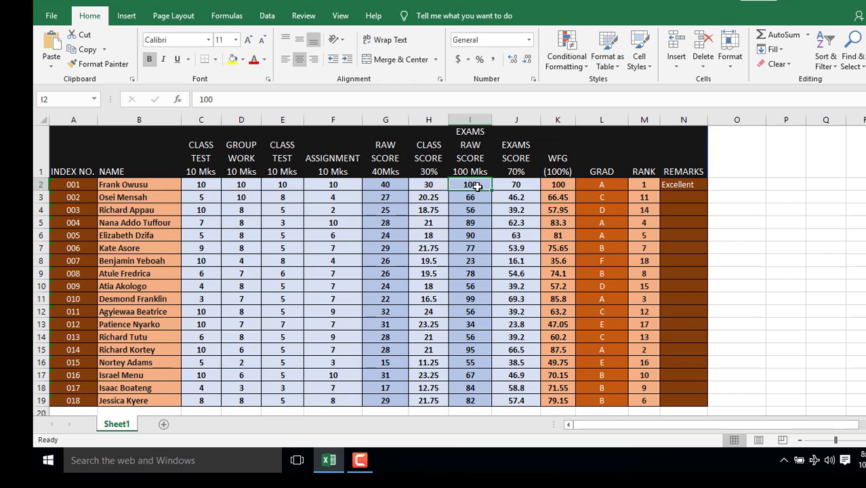
type("50")
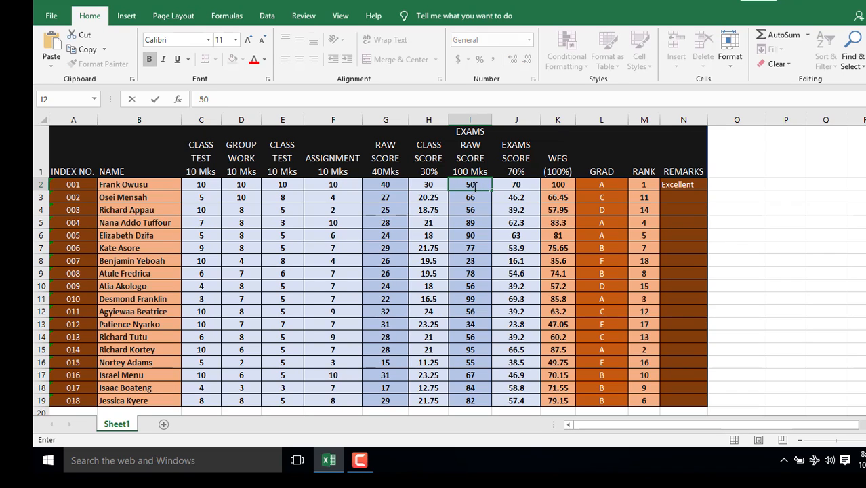
key("Return")
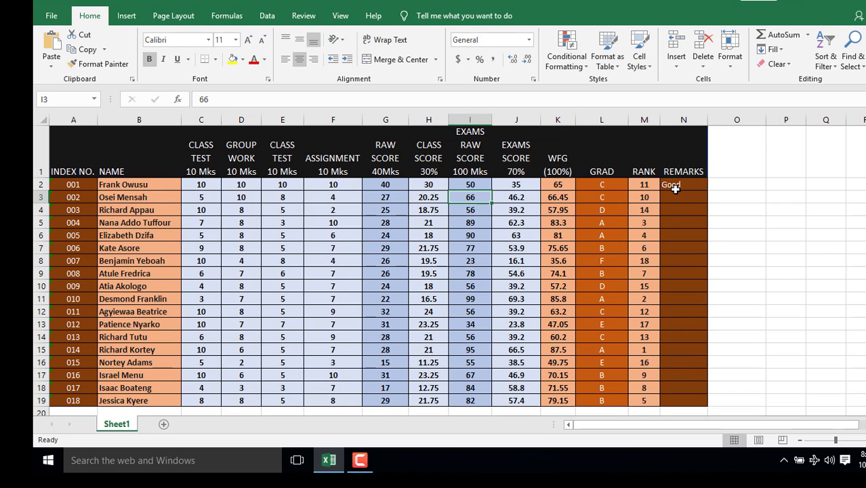
left_click(471, 186)
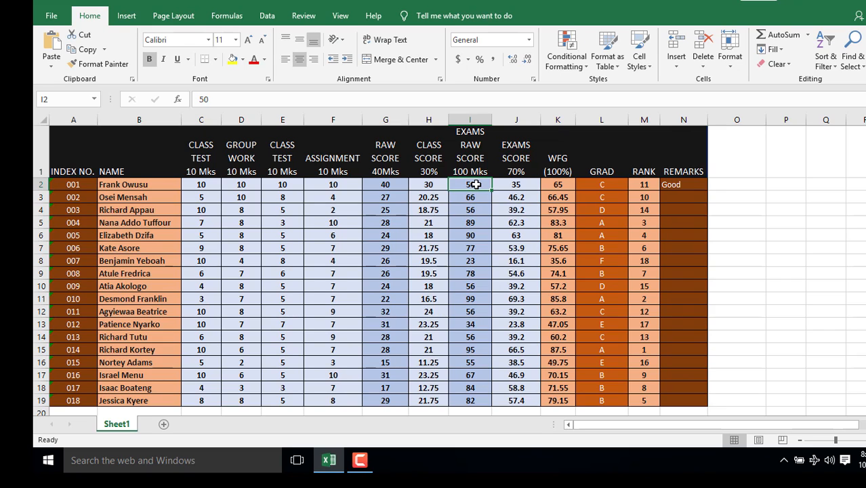
type("34")
key("Return")
left_click(470, 185)
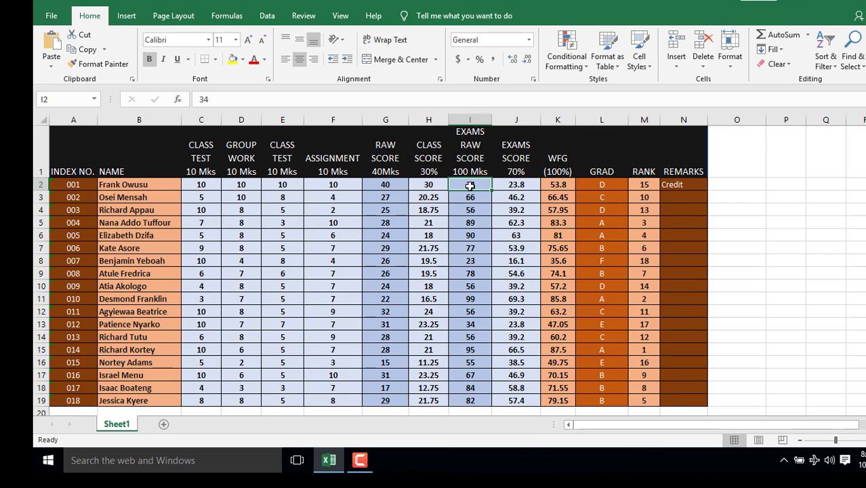
type("23")
key("Return")
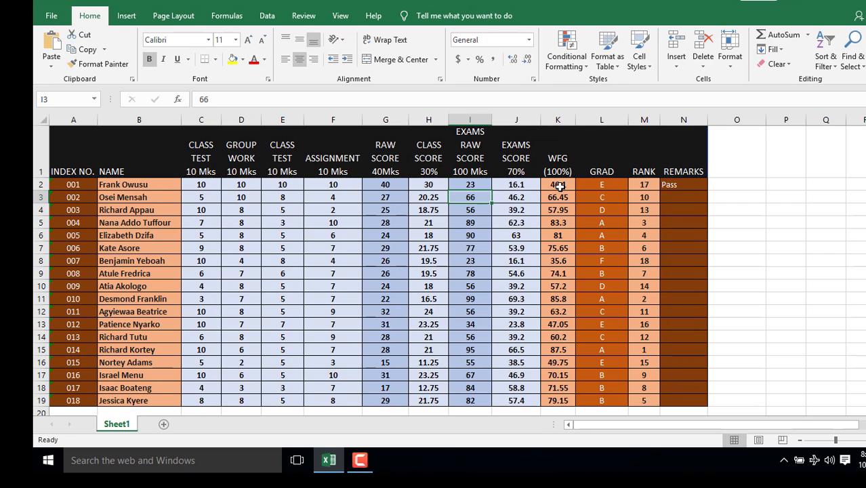
Test the remarks formula with exams raw scores of 1 and 40 in I2, and restore the score to 100.
left_click(468, 185)
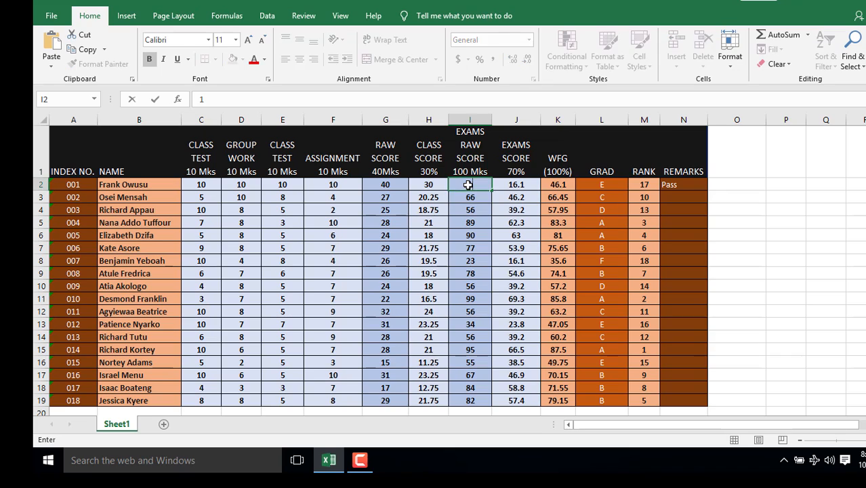
type("1")
key("Return")
key("Up")
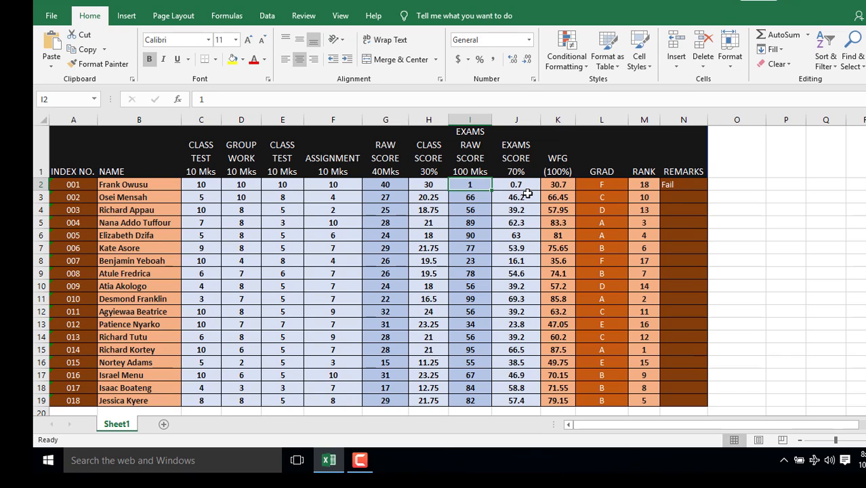
type("4")
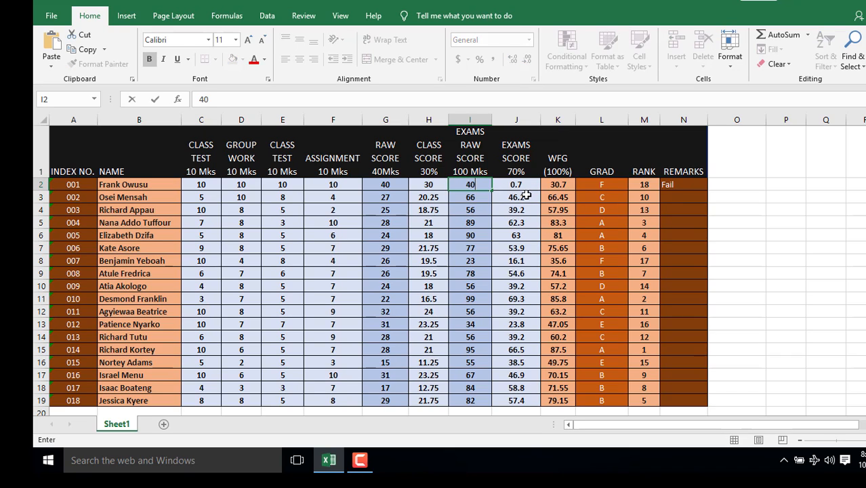
type("0")
key("Return")
left_click(475, 185)
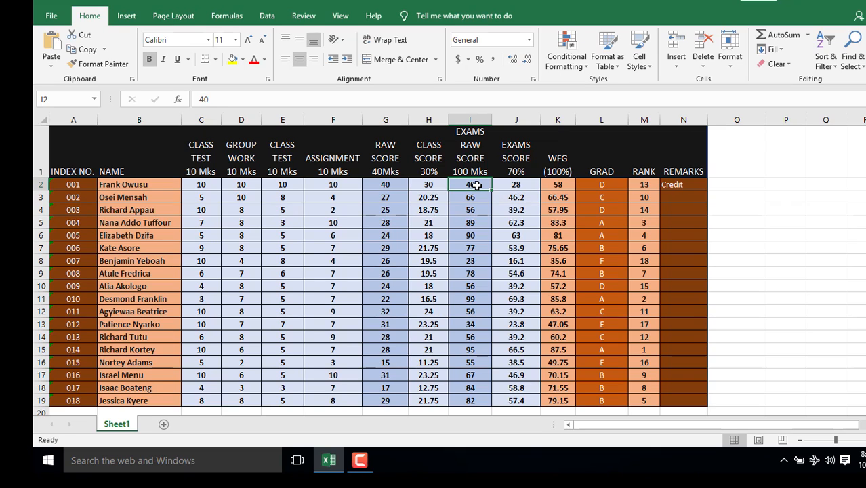
type("100")
key("Return")
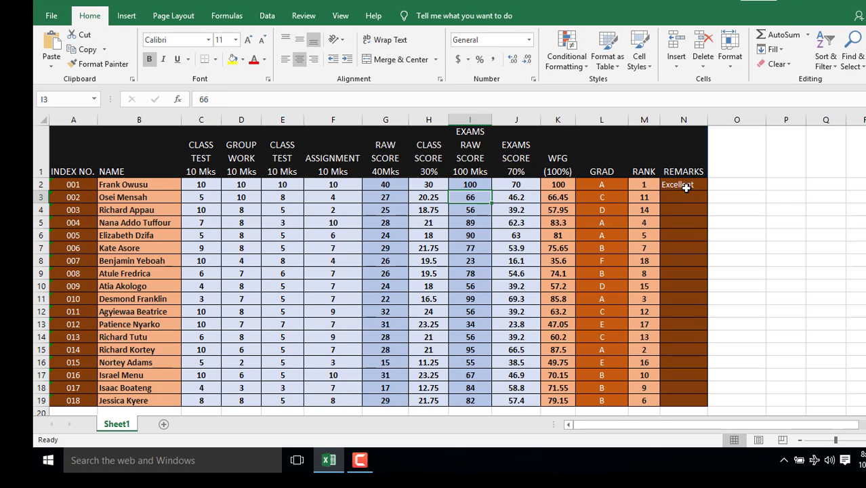
Copy the remarks formula from N2 down through N19 for all the students.
left_click(681, 185)
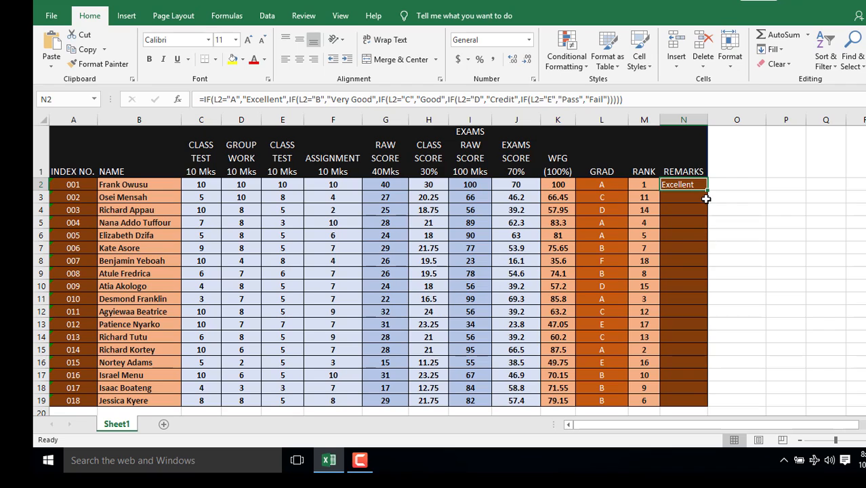
left_click_drag(706, 191, 774, 378)
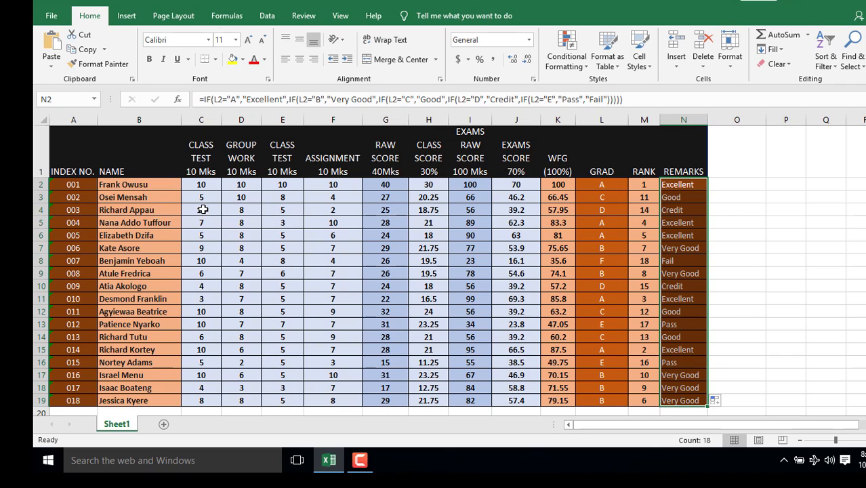
Set the exams raw score in I18 to 34.
left_click(469, 389)
type("34")
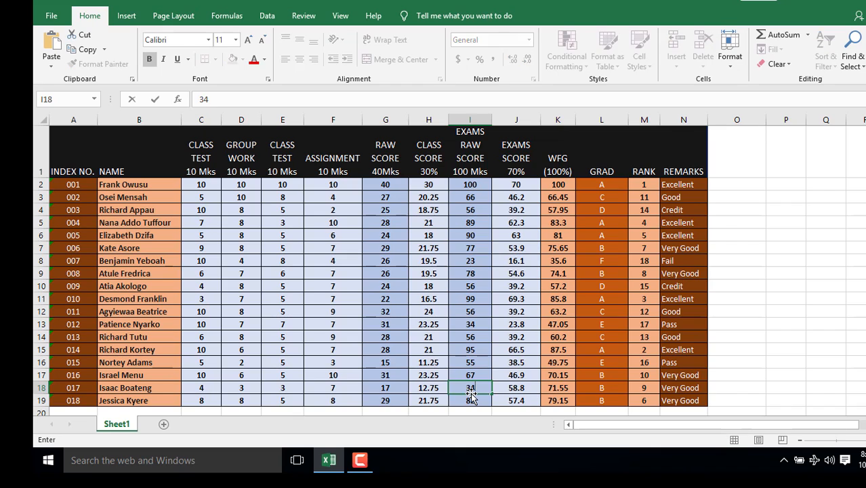